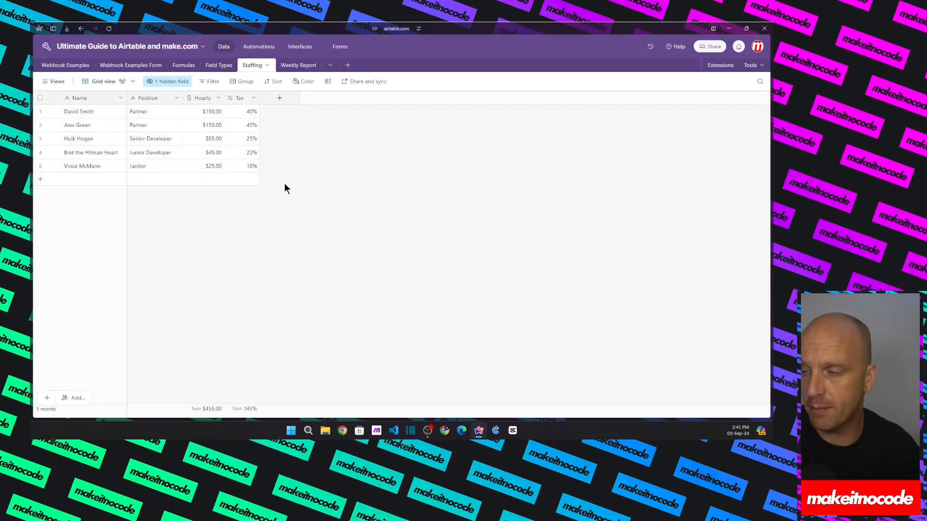
Add a Staffing record named "The undertaker" with position driver, hourly rate $18.00 and tax 12%.
click(40, 180)
text(The und)
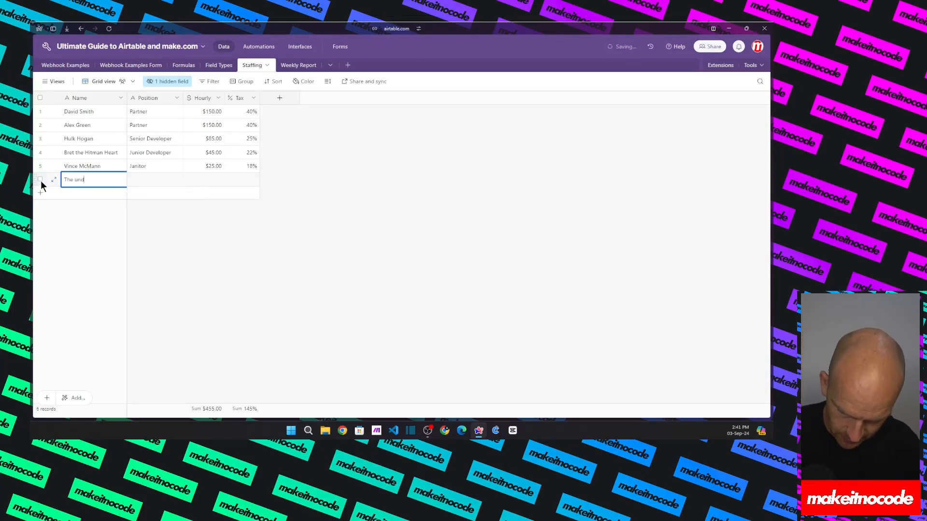
text(ertaker)
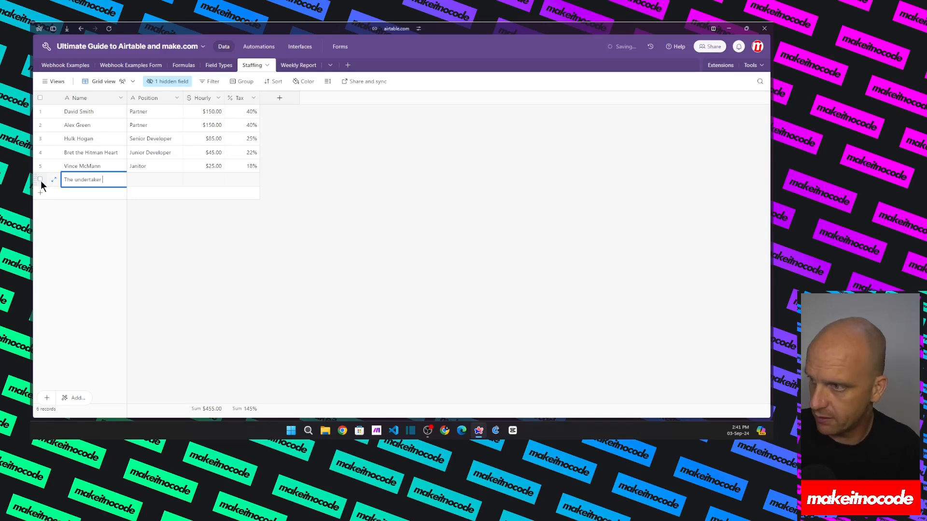
click(133, 180)
text(d)
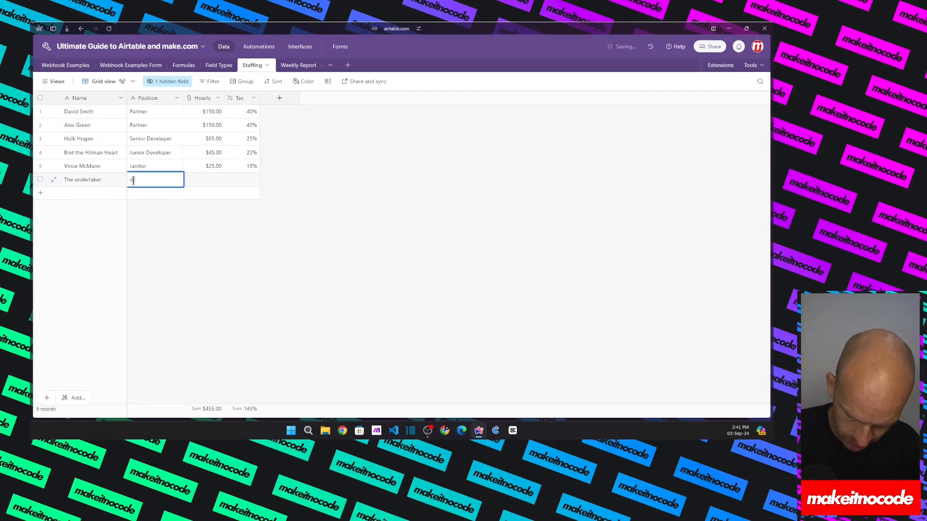
text(river)
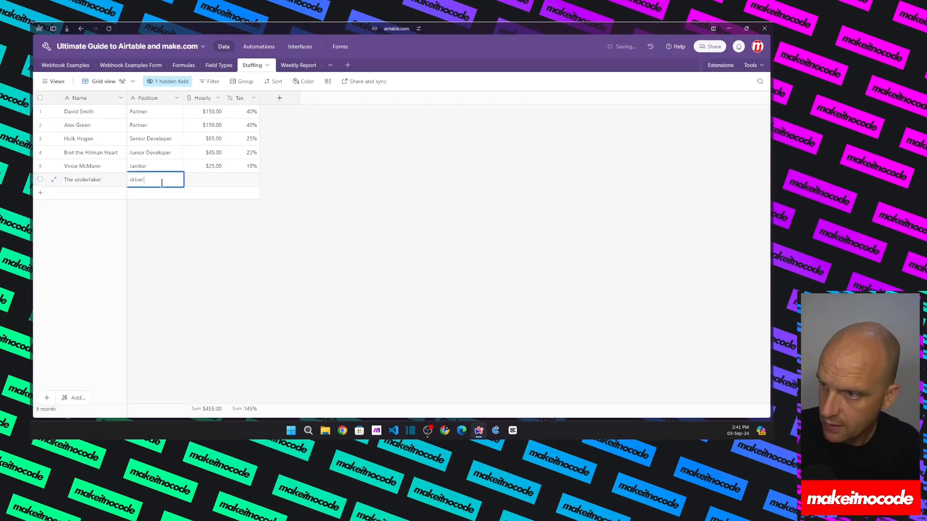
click(207, 182)
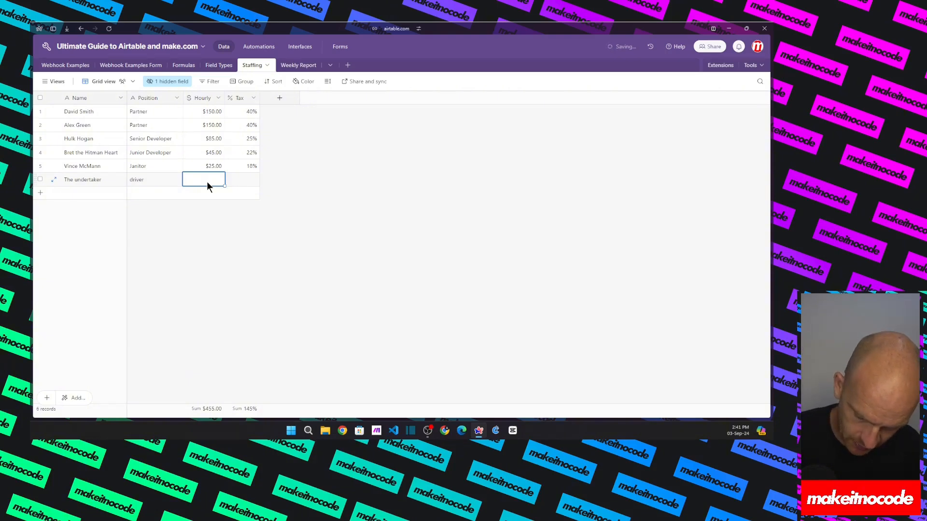
text(18)
click(245, 180)
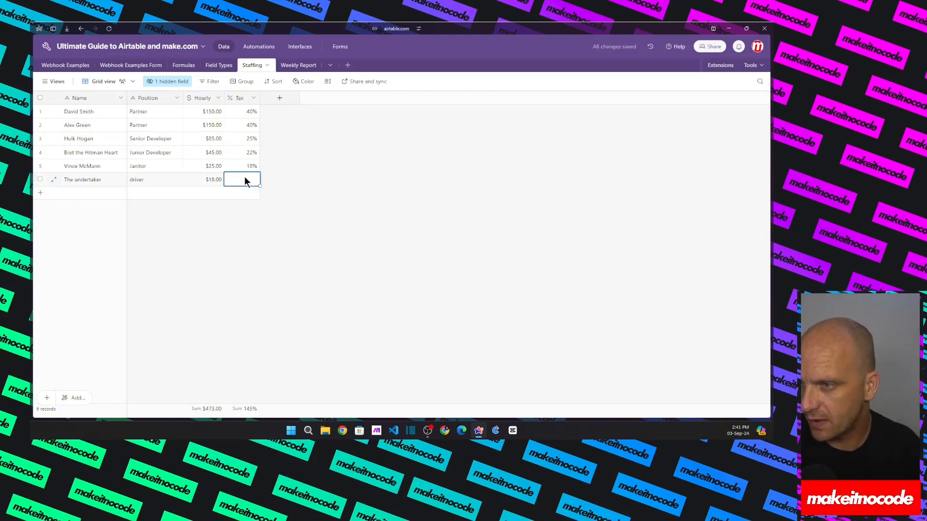
text(12)
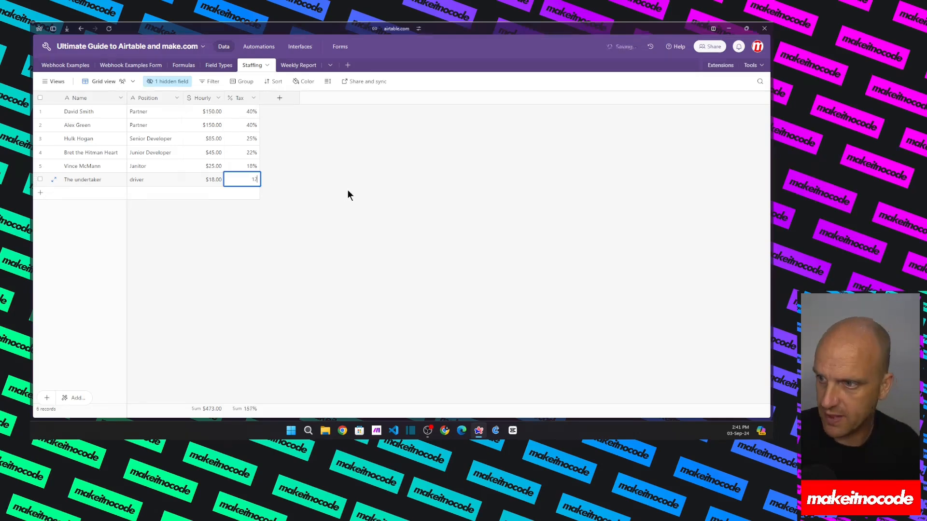
click(345, 191)
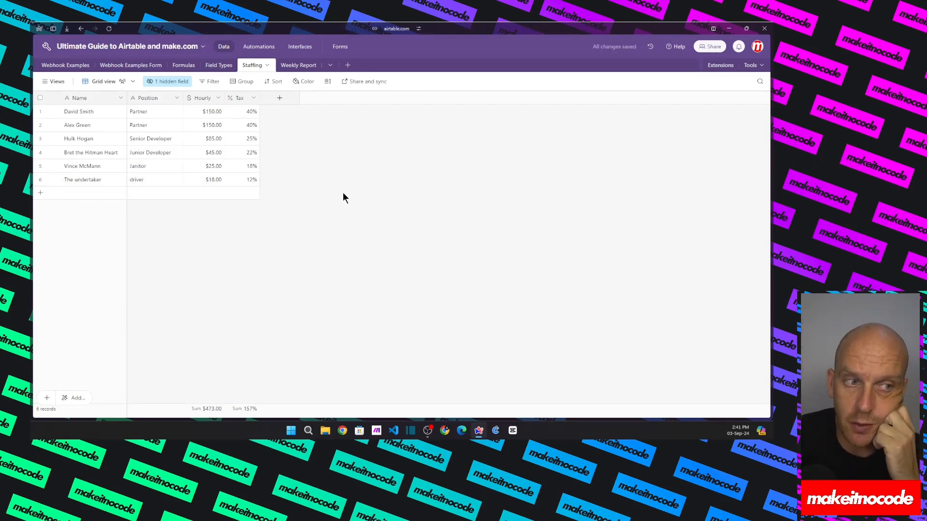
Open the Weekly Report table and narrow its Hours and Staffing columns to fit their contents.
click(296, 67)
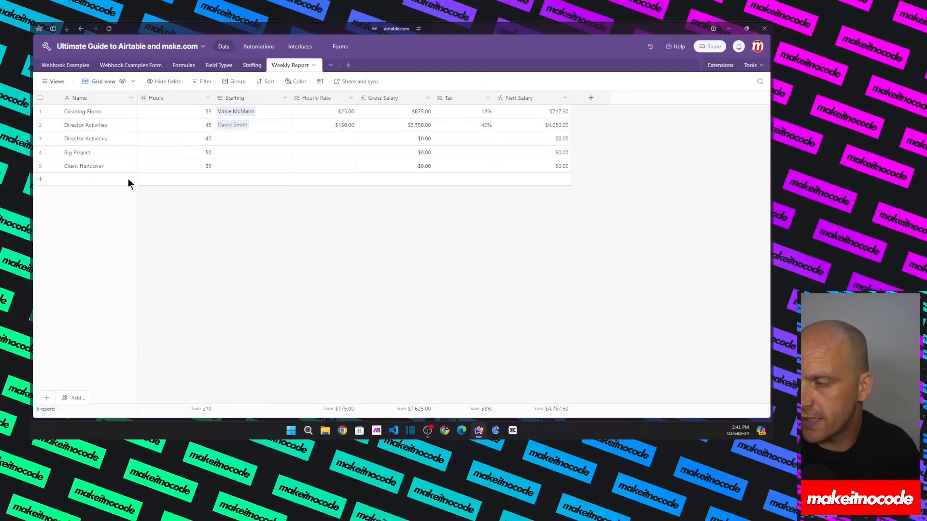
drag(212, 93, 177, 95)
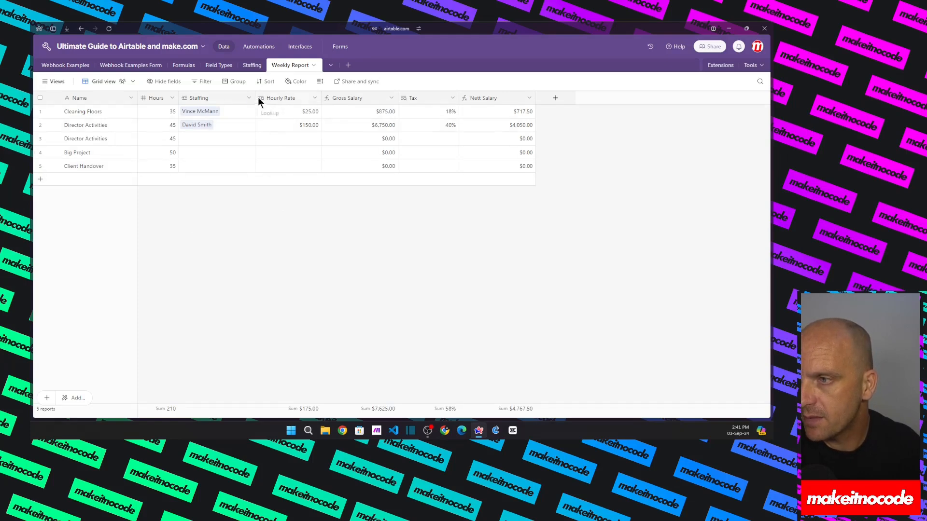
drag(255, 97, 229, 99)
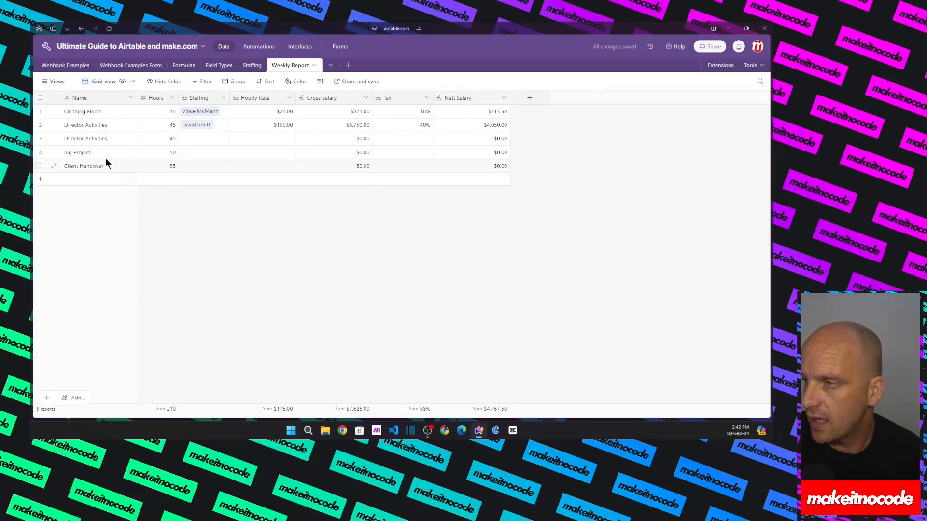
Inspect the Name field's type settings in Weekly Report, and select the Hours column.
double_click(92, 98)
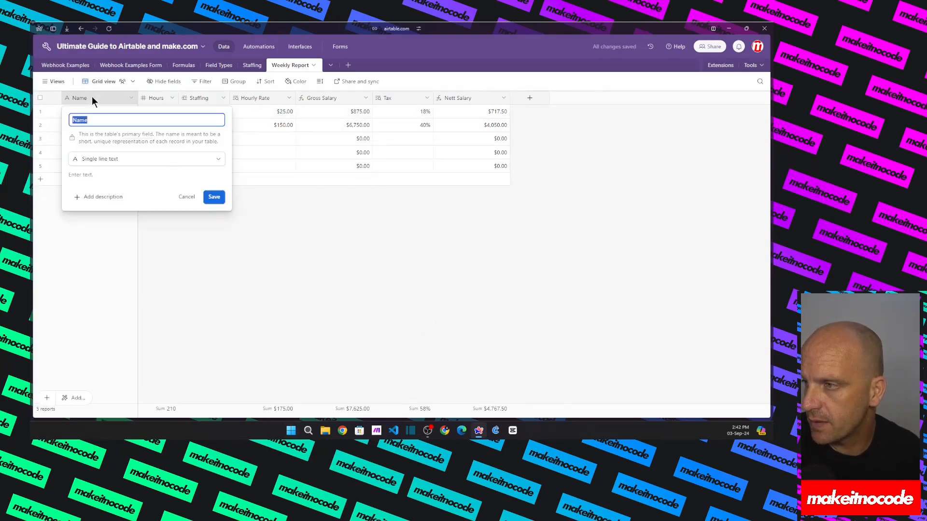
click(92, 98)
double_click(92, 98)
click(183, 243)
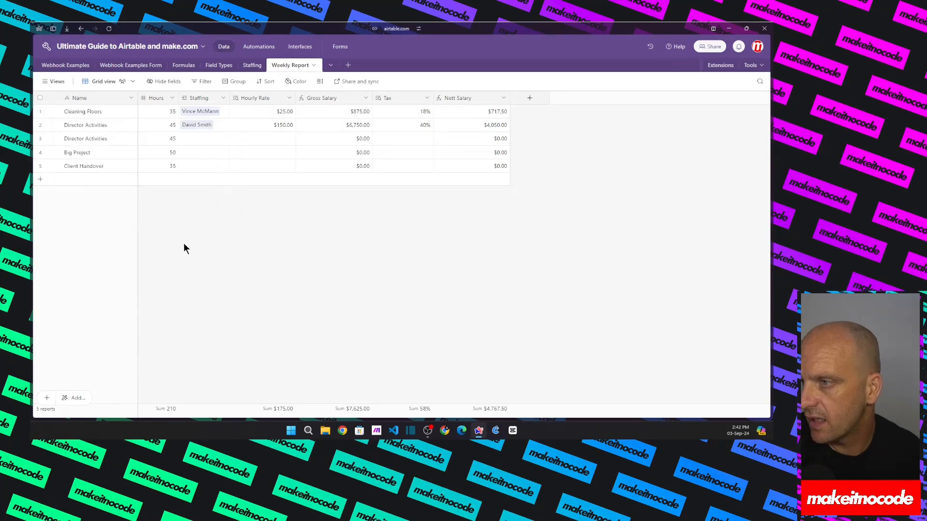
click(161, 96)
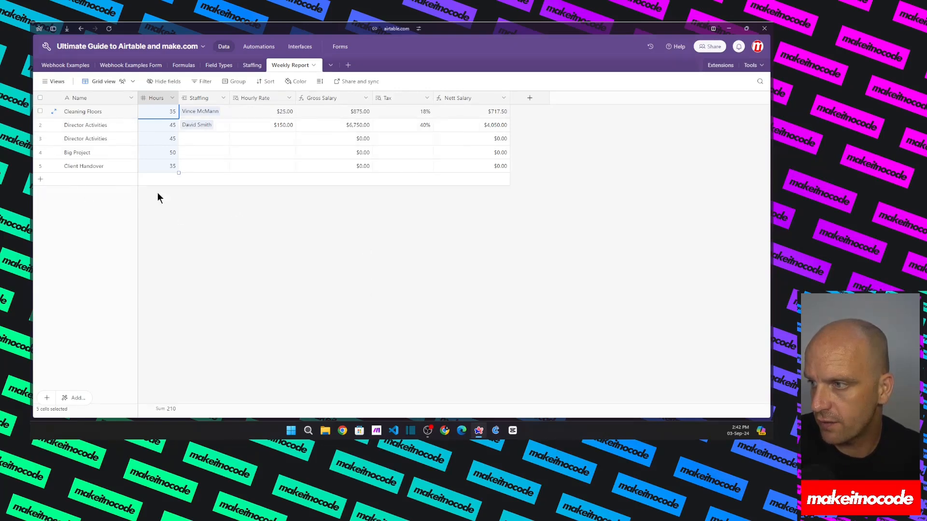
Link the second Director Activities report to the Partner in the Staffing table who has no weekly report yet.
click(193, 140)
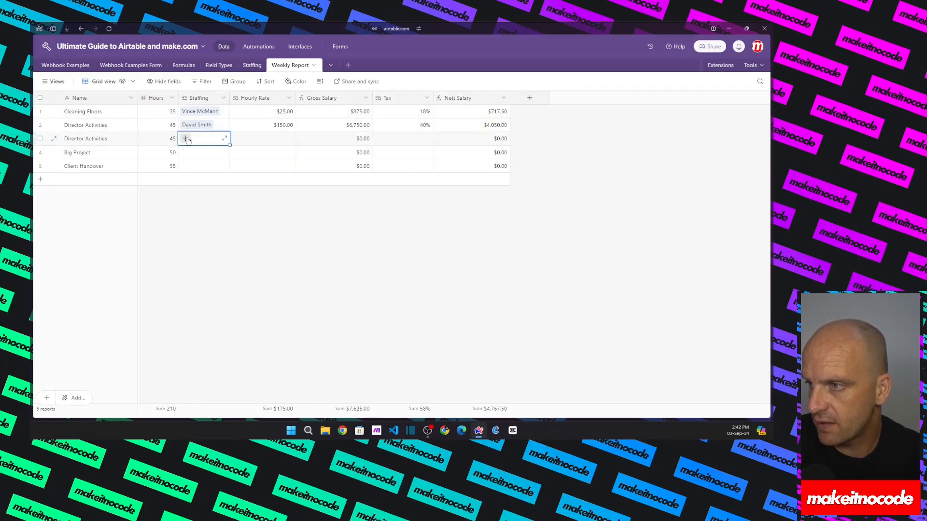
click(186, 139)
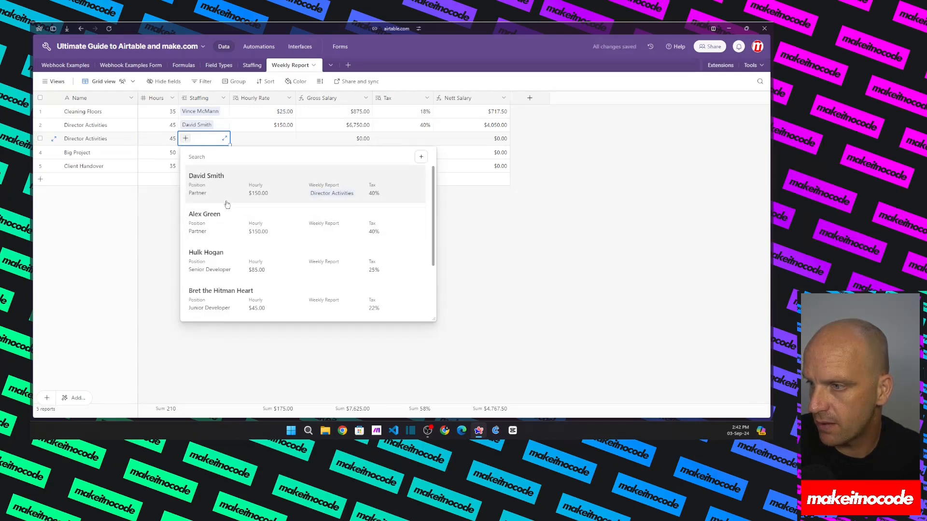
click(228, 224)
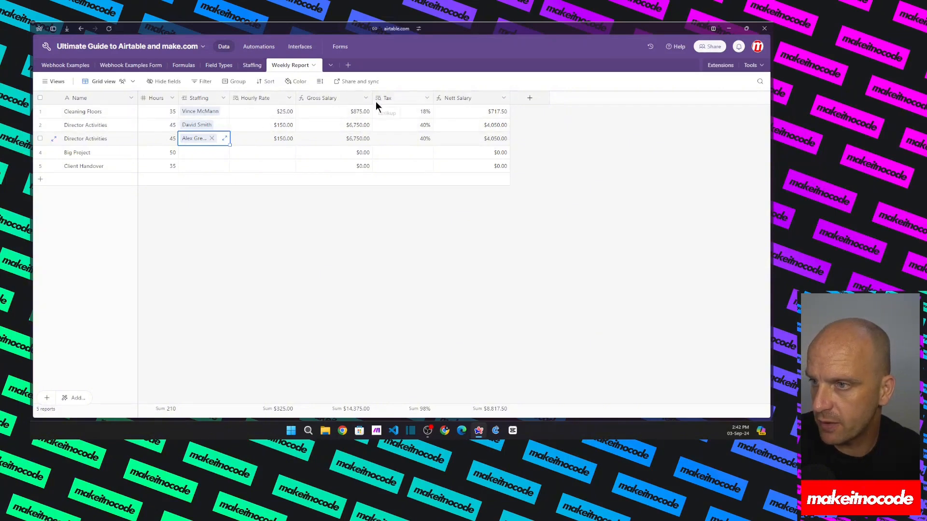
Examine the Staffing field's link settings in Weekly Report and the Staffing table it links to.
click(223, 98)
click(224, 118)
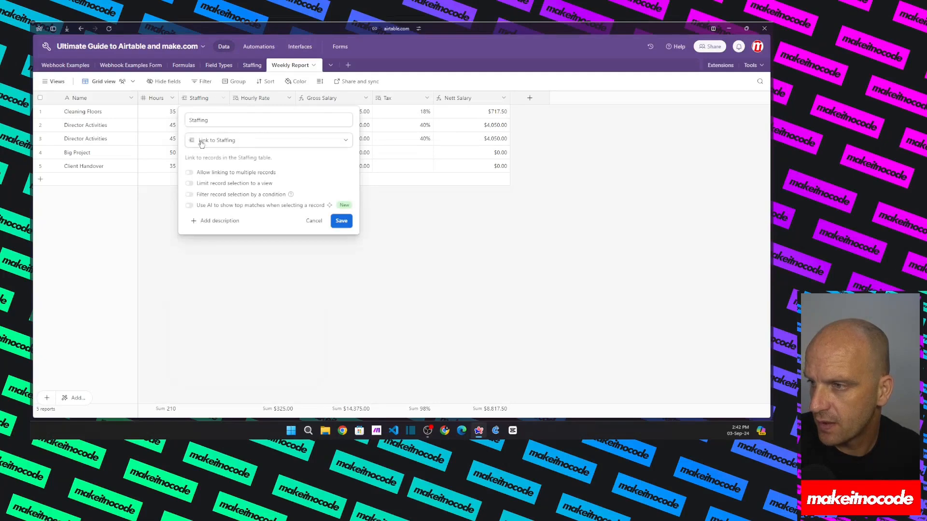
click(252, 66)
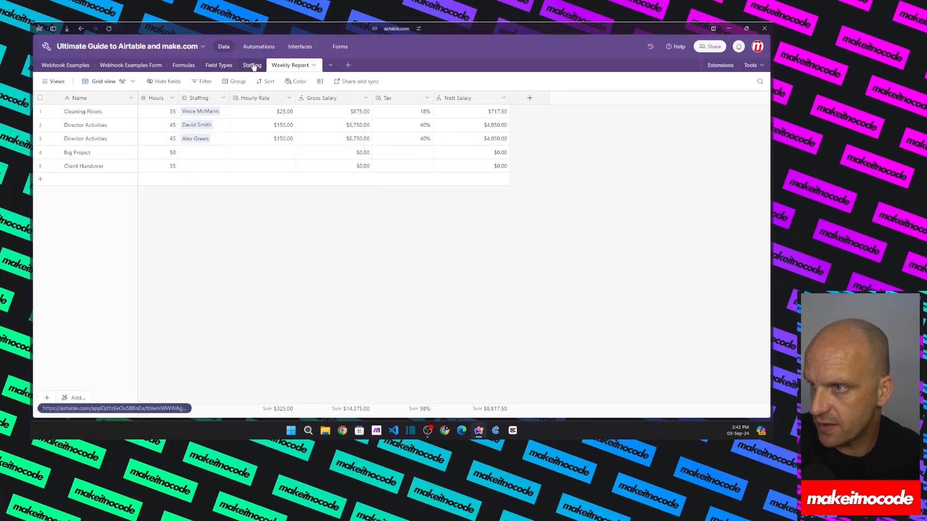
click(252, 66)
click(291, 66)
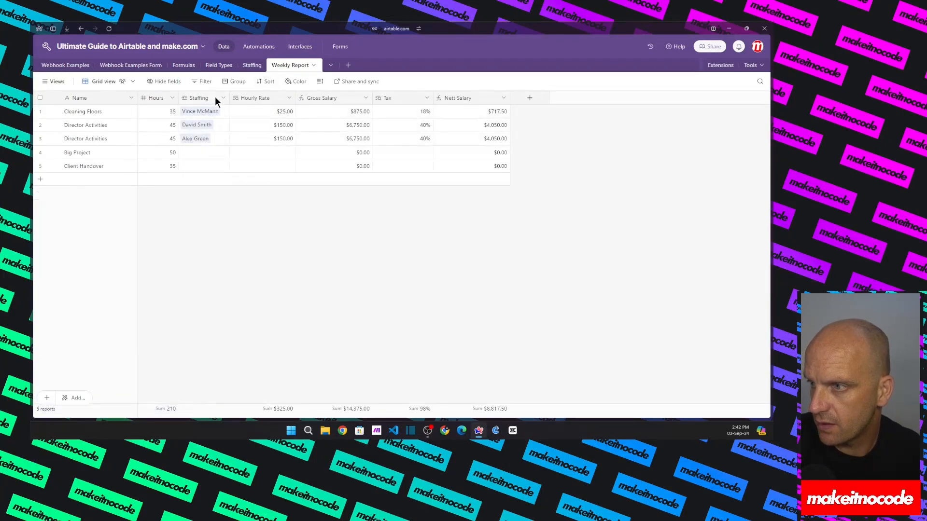
double_click(215, 98)
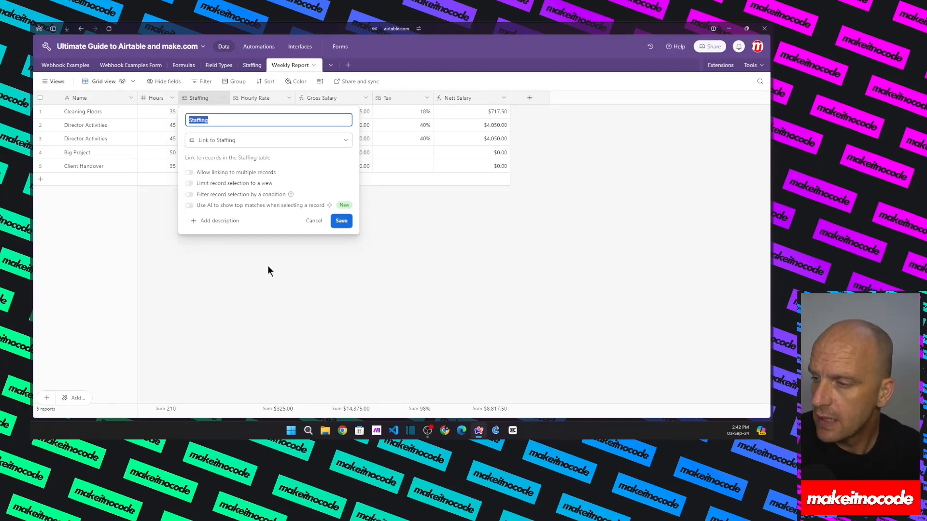
click(341, 221)
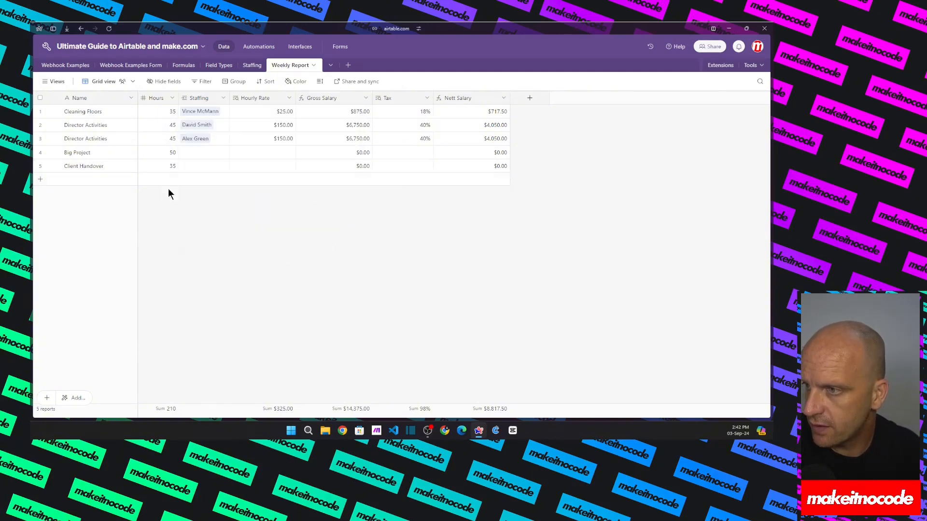
Add a Weekly Report record named "Collect Clients from the airport" with 32 hours.
click(73, 181)
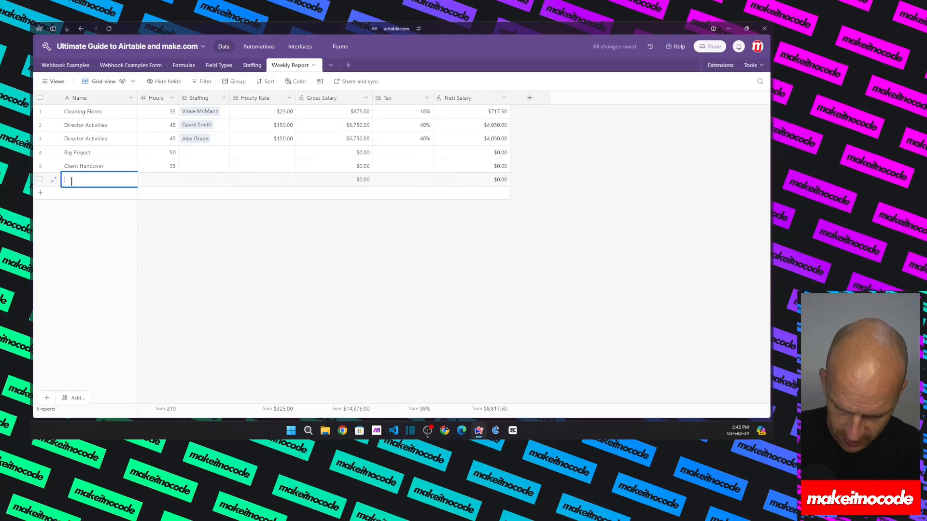
text(Collect Clients from the ai)
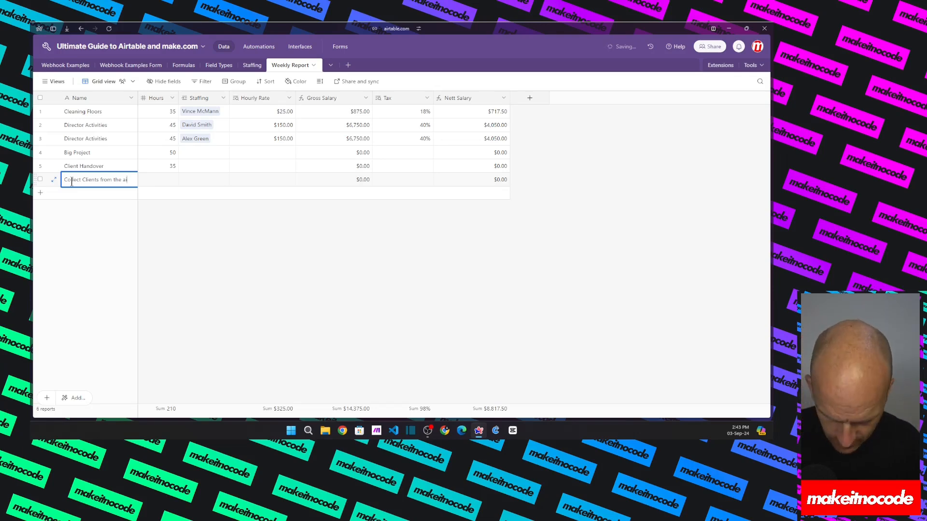
text(rt)
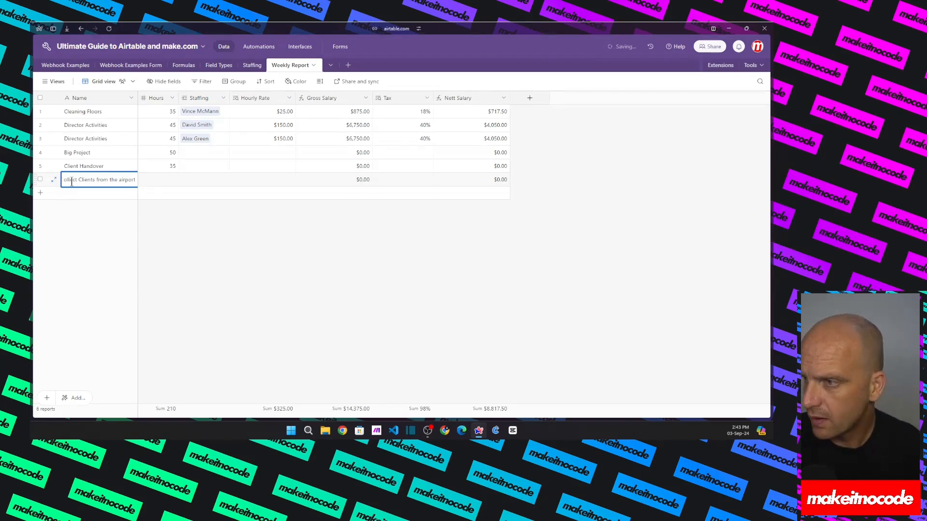
click(162, 182)
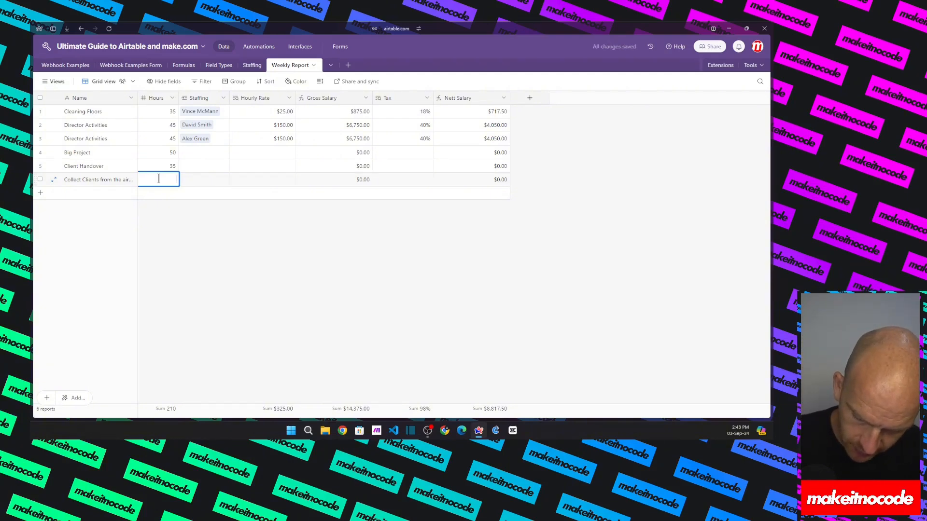
text(32)
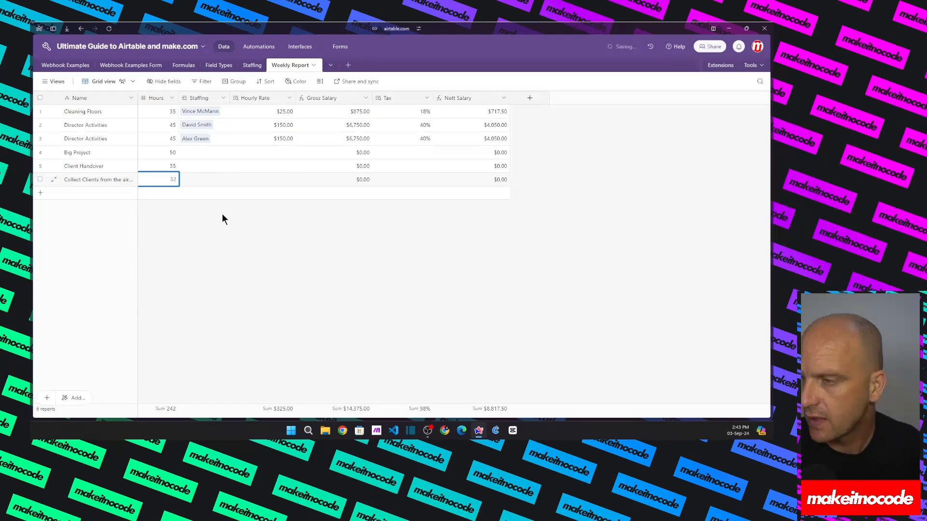
click(221, 213)
Link the "Collect Clients from the airport" report to the driver, The undertaker, in its Staffing field.
click(188, 181)
click(187, 181)
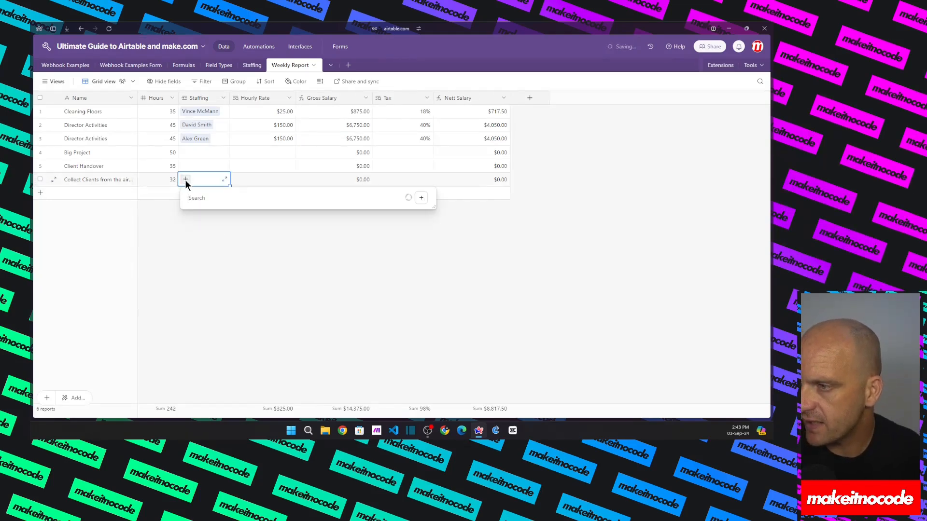
scroll(258, 290, down, 3)
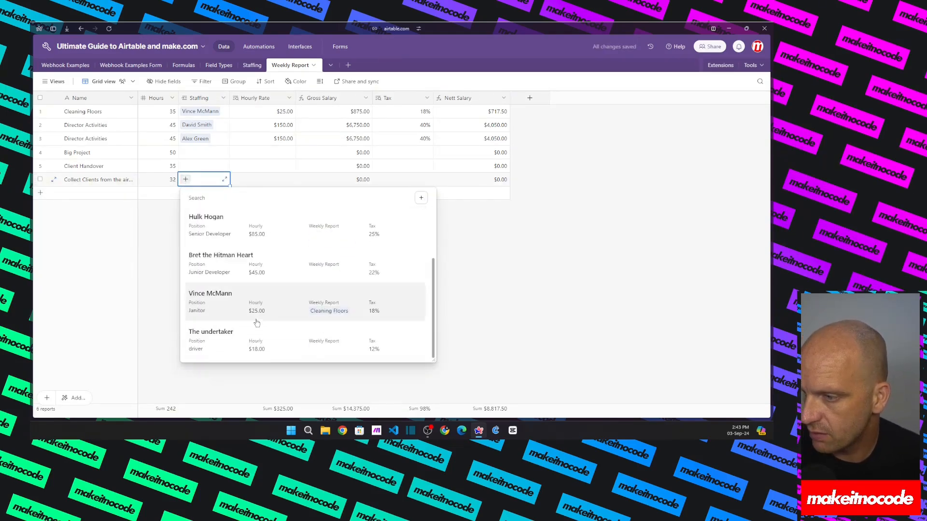
click(221, 342)
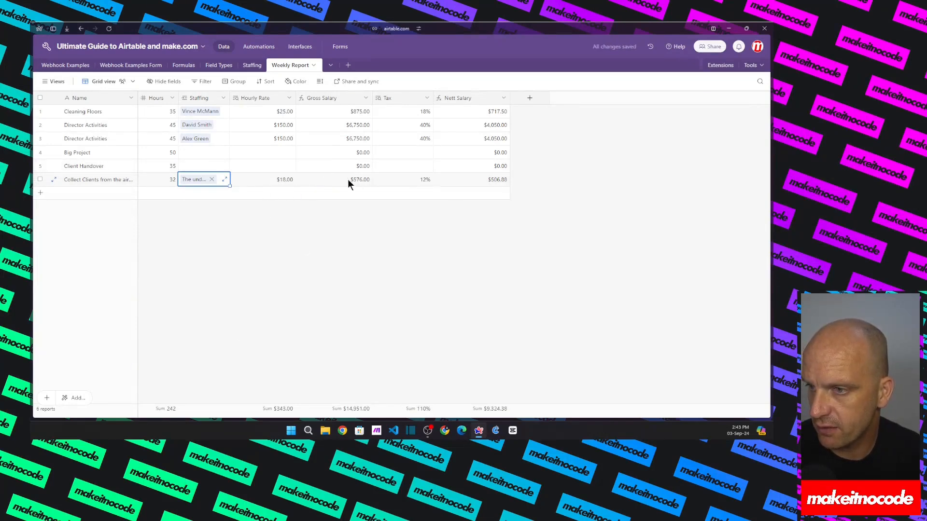
Examine the Gross Salary field's formula in Weekly Report and check the source data in the Staffing table.
click(366, 99)
click(324, 116)
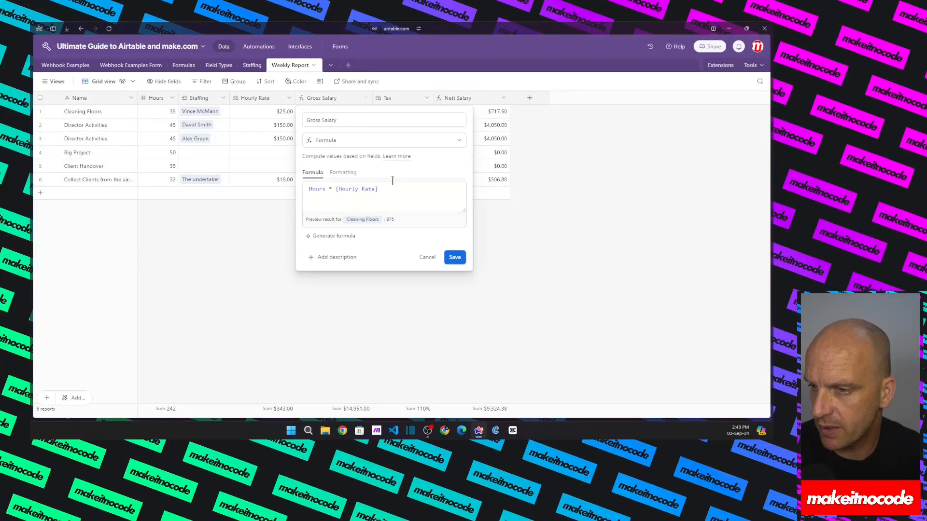
click(458, 261)
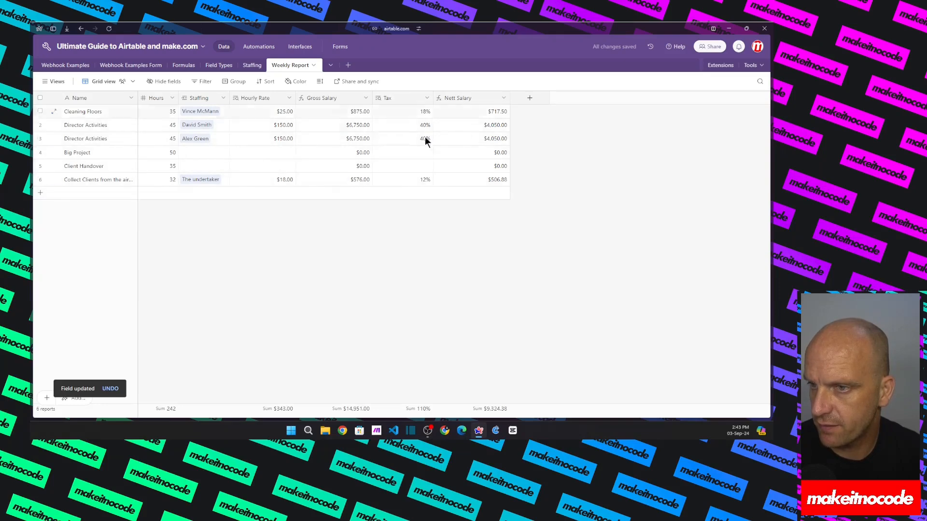
click(254, 68)
click(297, 66)
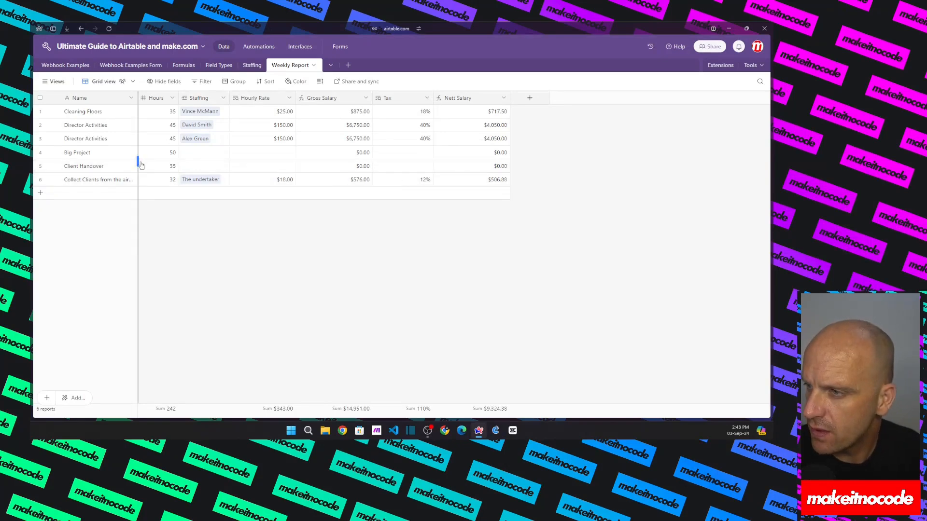
Link the Big Project report to the Senior Developer, Hulk Hogan, in its Staffing field.
click(192, 151)
click(186, 152)
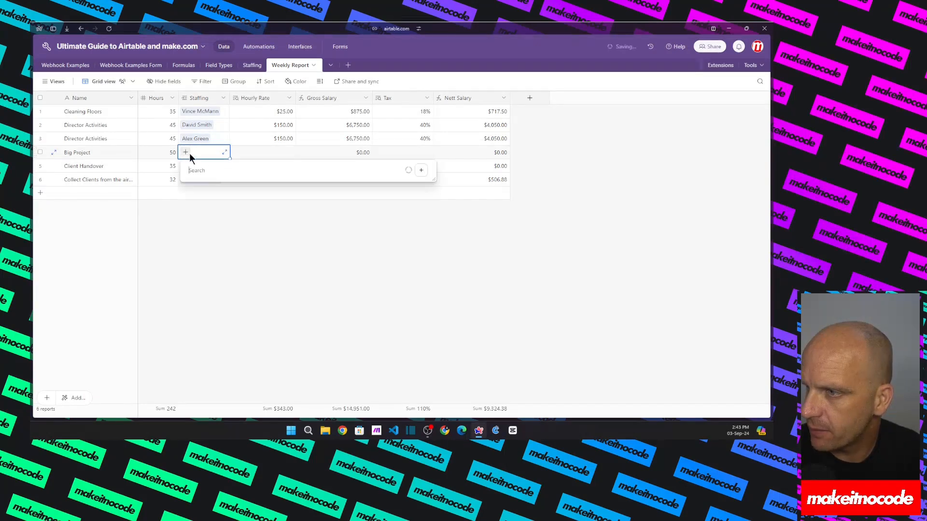
click(202, 283)
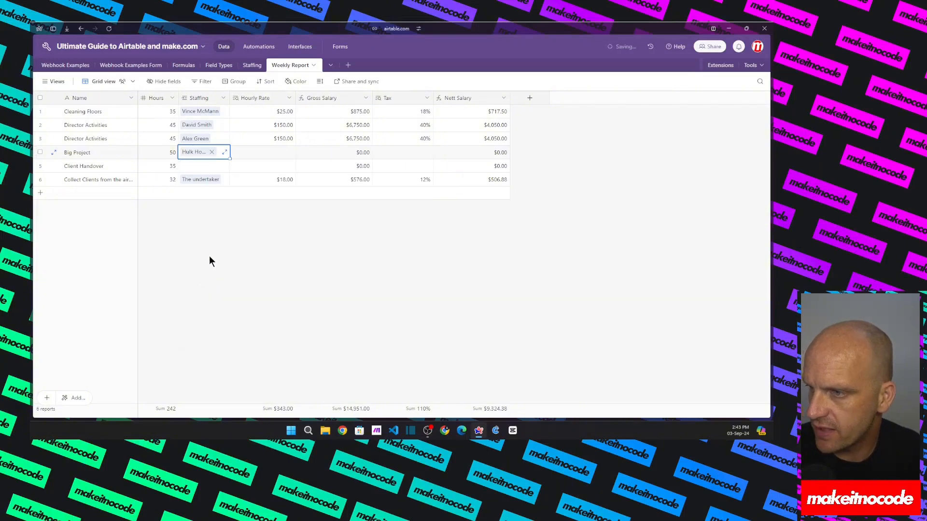
Set the Big Project report's Hours to 45 in the Weekly Report table.
click(174, 155)
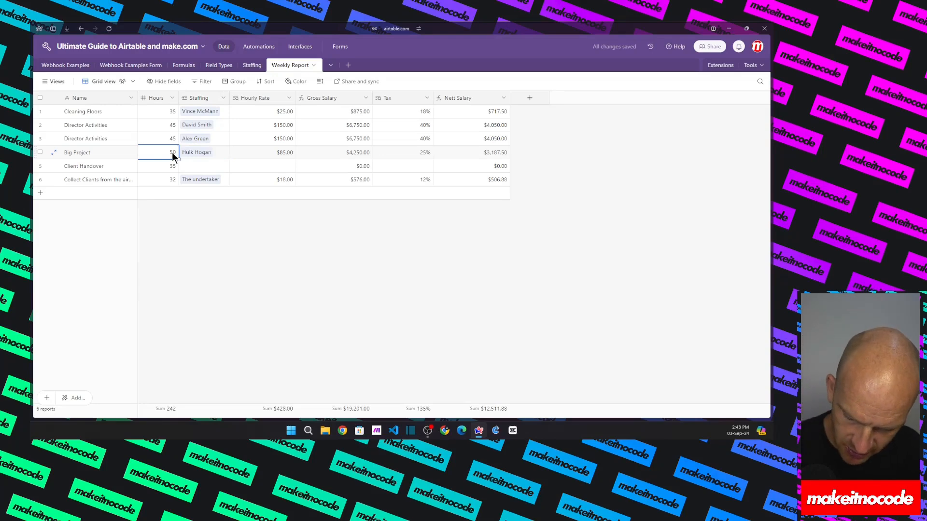
text(45)
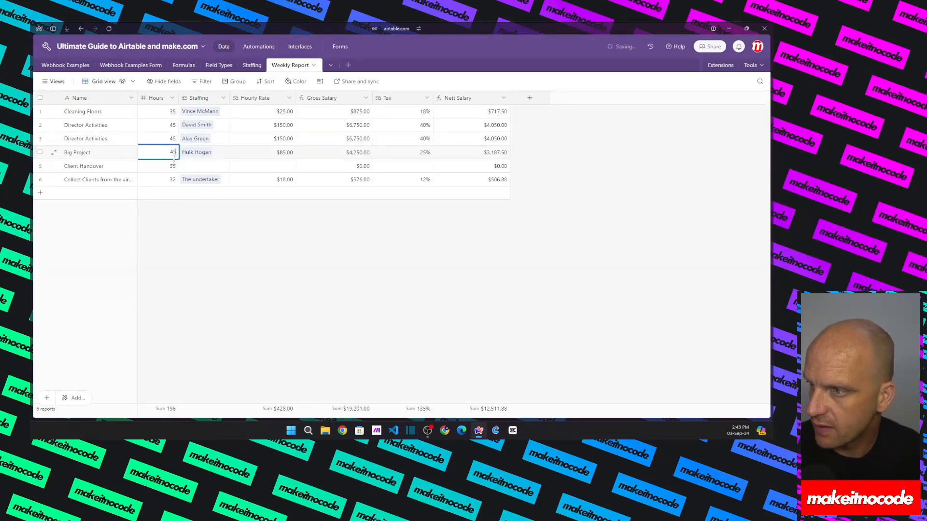
key(Return)
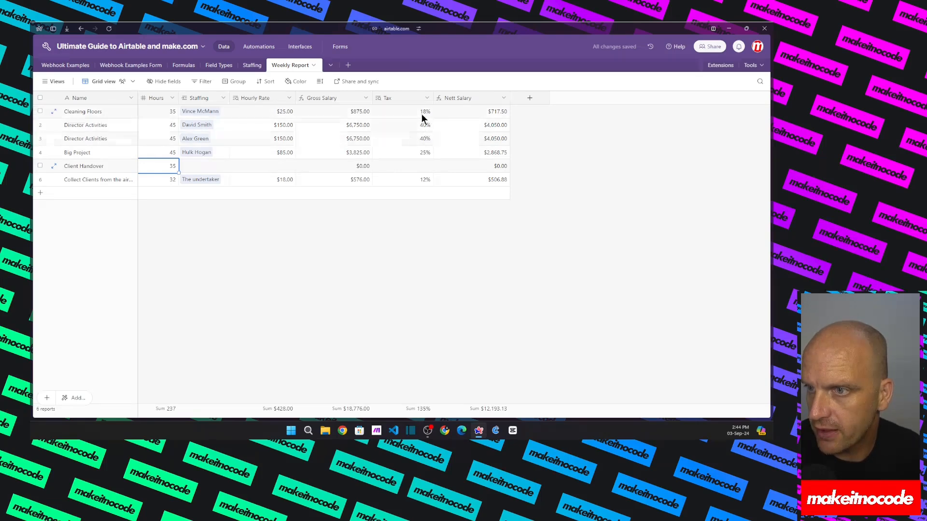
Narrow the Tax column in Weekly Report and review the field's lookup configuration, saving it as is.
drag(433, 98, 407, 97)
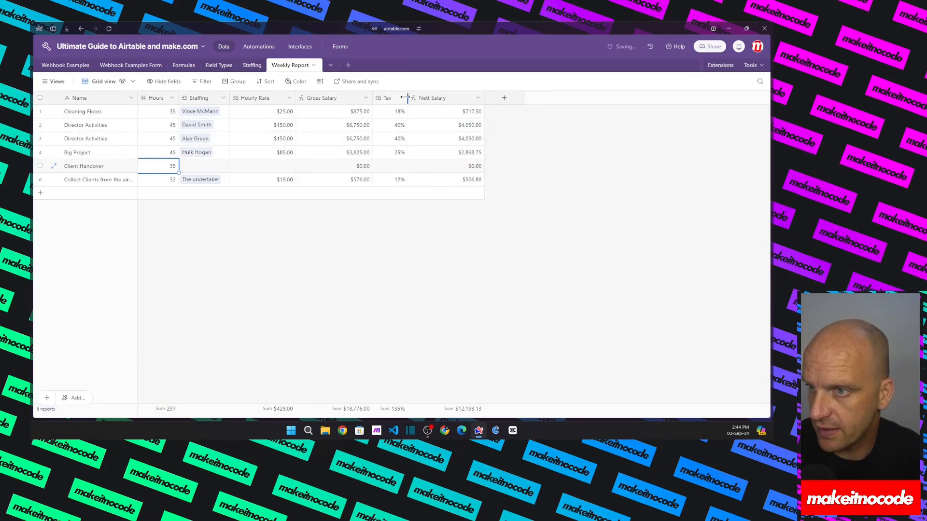
click(401, 98)
click(405, 117)
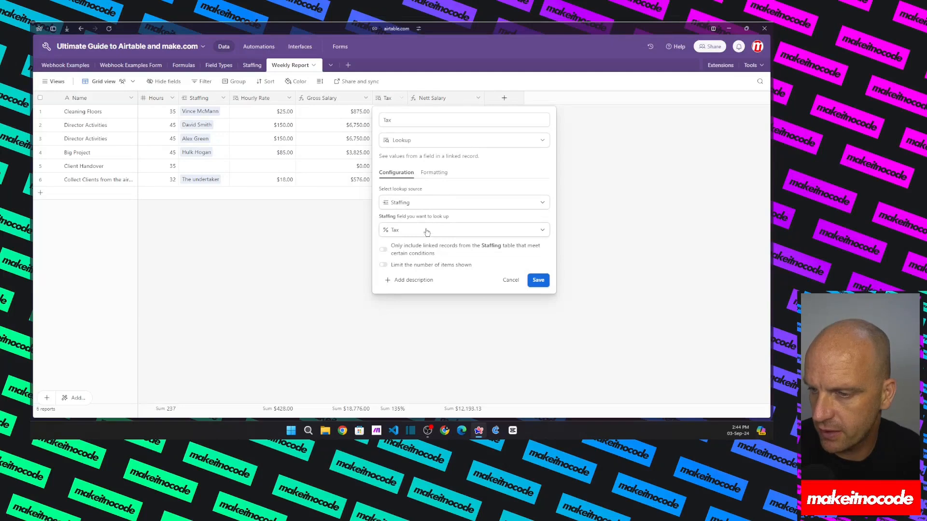
click(537, 280)
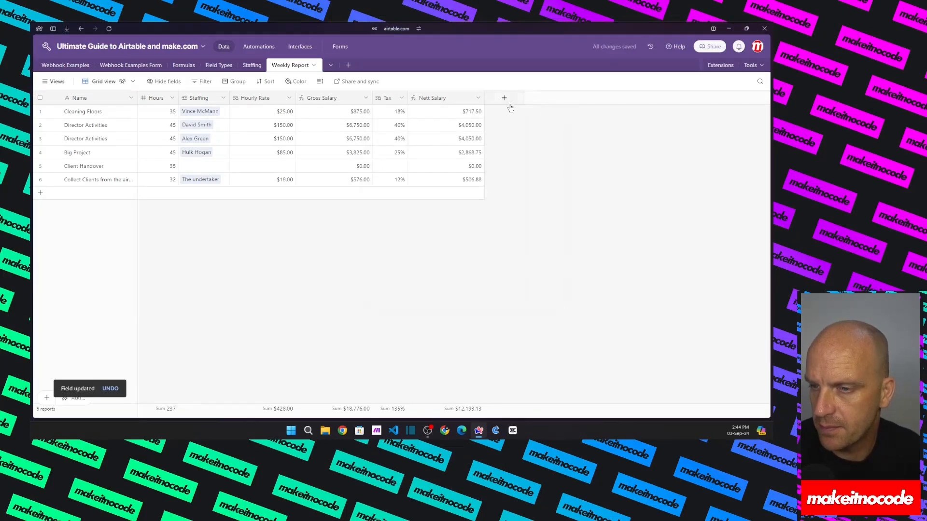
Narrow the Nett Salary column and review the field's formula, saving it as is.
drag(483, 98, 461, 98)
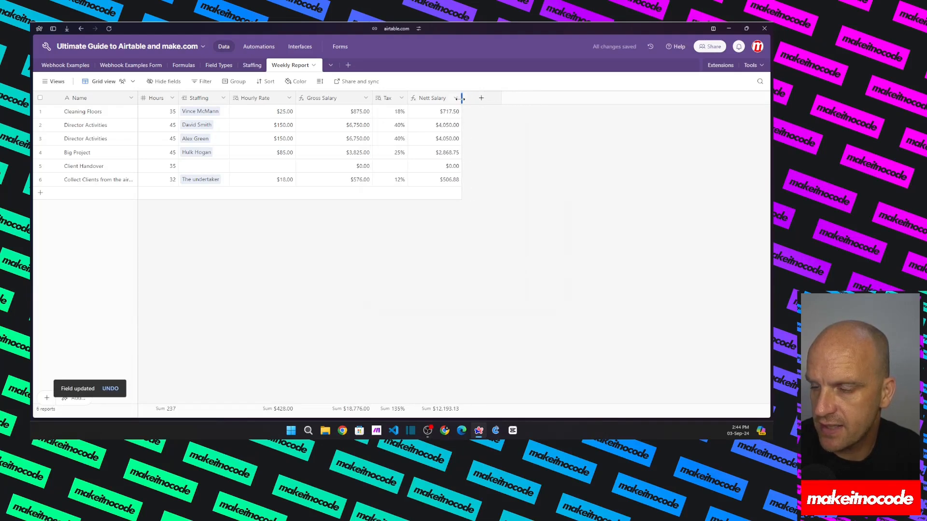
click(438, 101)
click(456, 98)
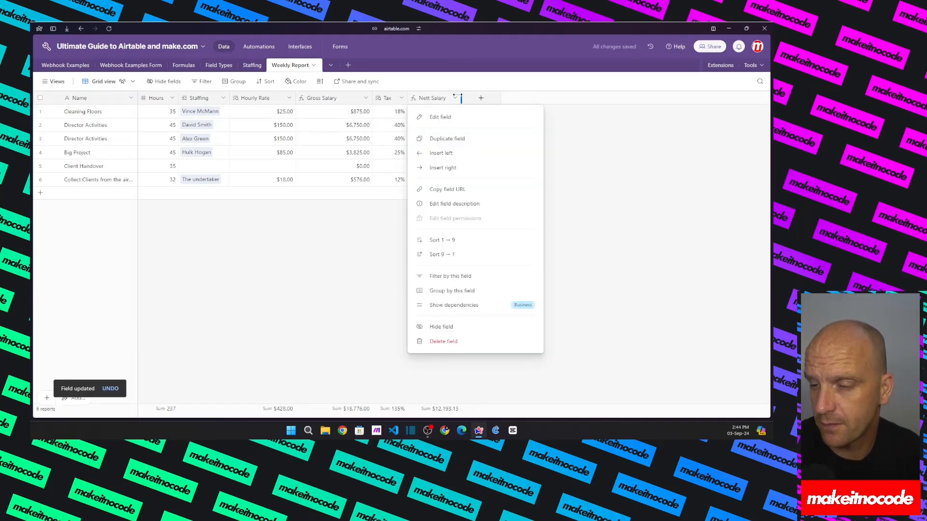
click(446, 121)
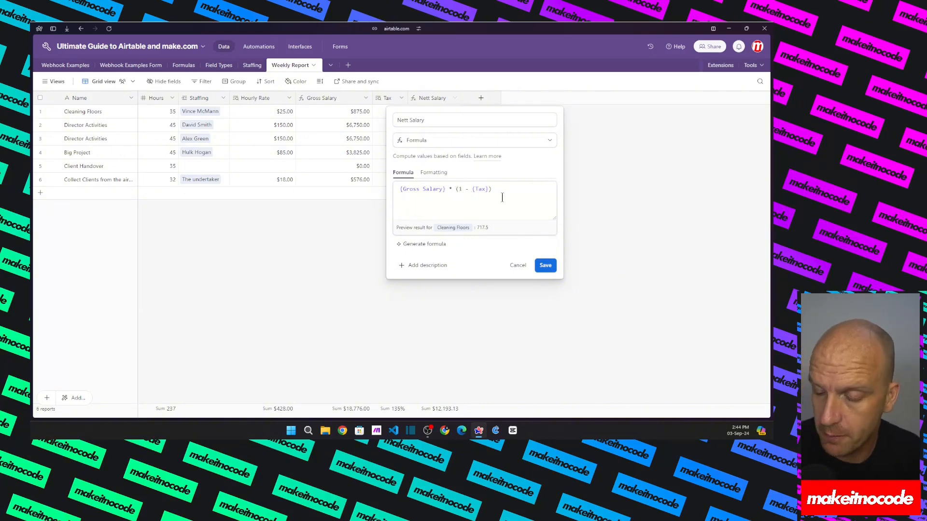
click(545, 266)
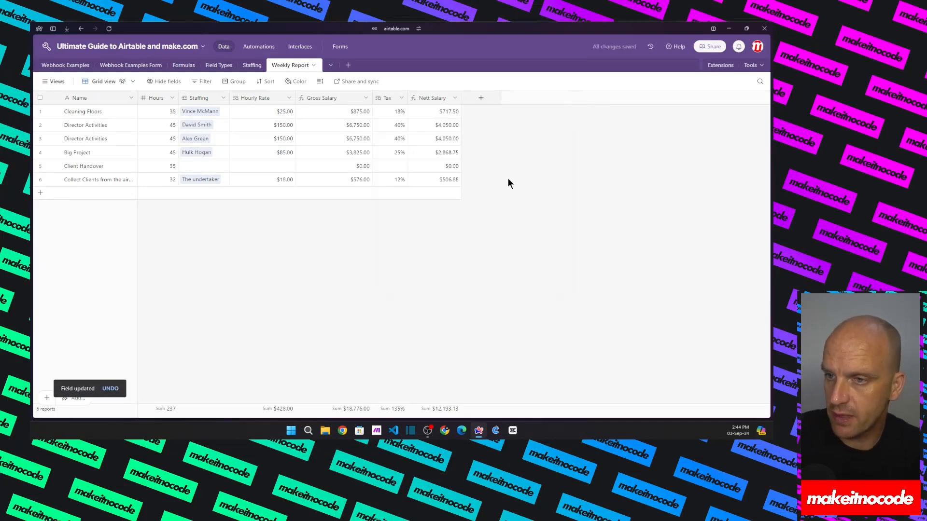
Link the Client Handover report to the Junior Developer, Bret the Hitman Heart, in its Staffing field.
click(187, 165)
click(186, 165)
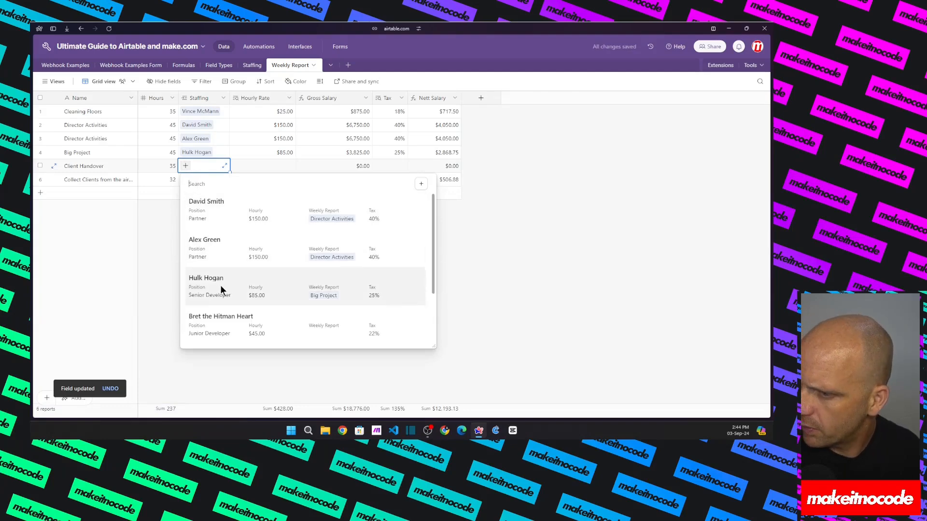
scroll(225, 287, down, 2)
click(221, 259)
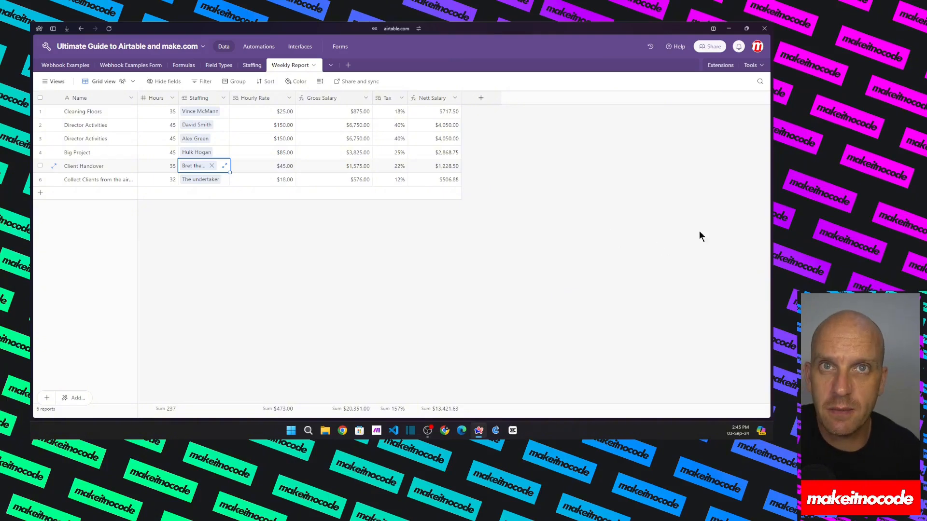
Switch to the Invoicing System base and add a new Customer record with the customer's full name.
key(alt+Tab)
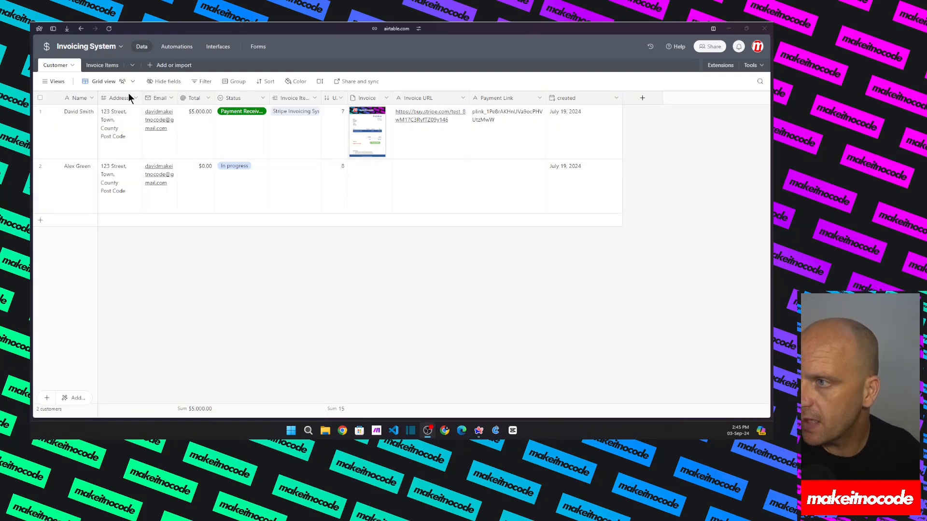
click(61, 226)
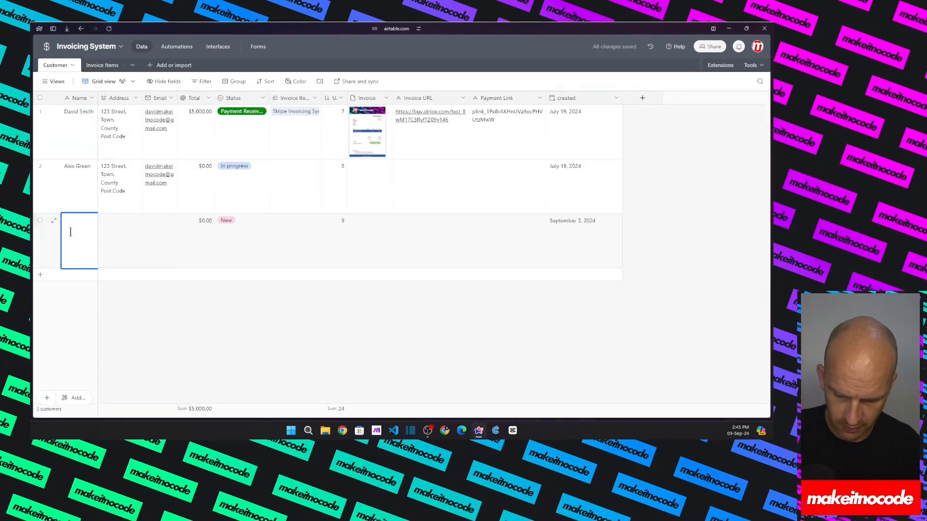
text(David Smith)
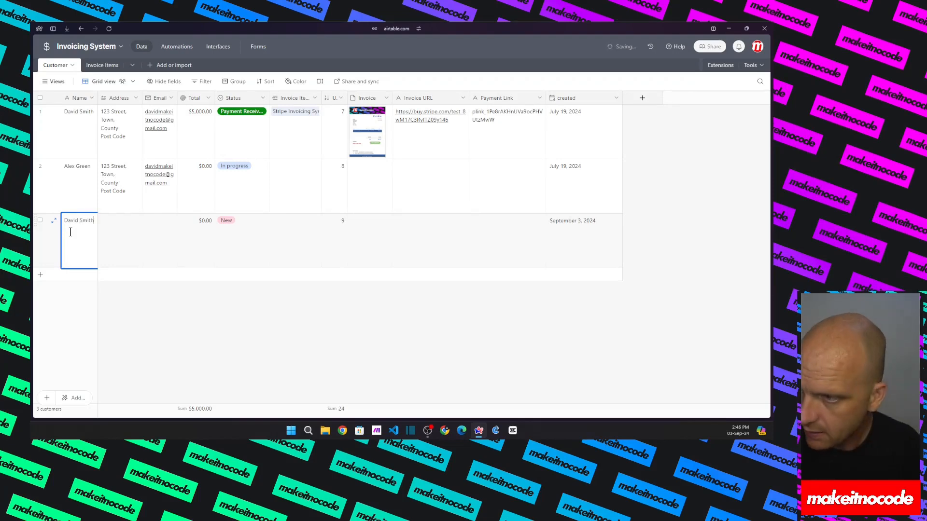
Fill the new customer's Address and Email by copying both values down from the record above.
click(123, 179)
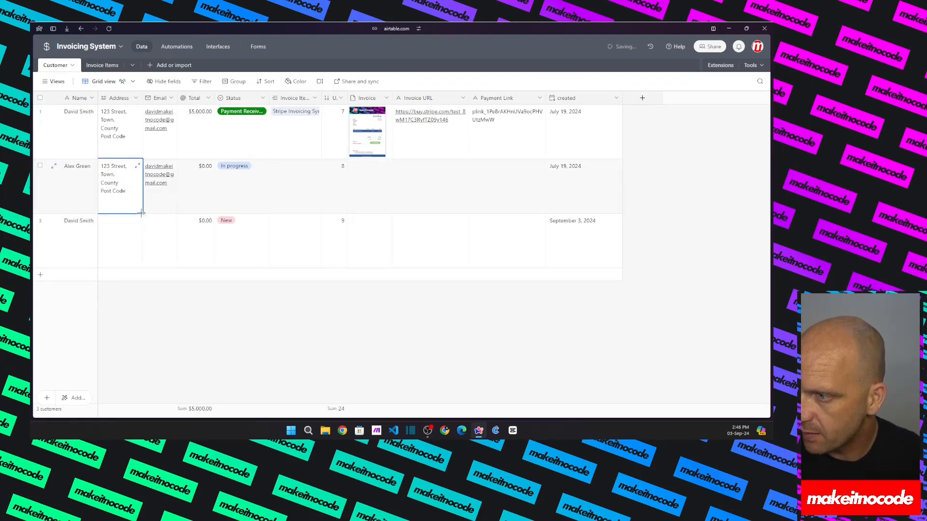
drag(141, 213, 138, 239)
click(163, 189)
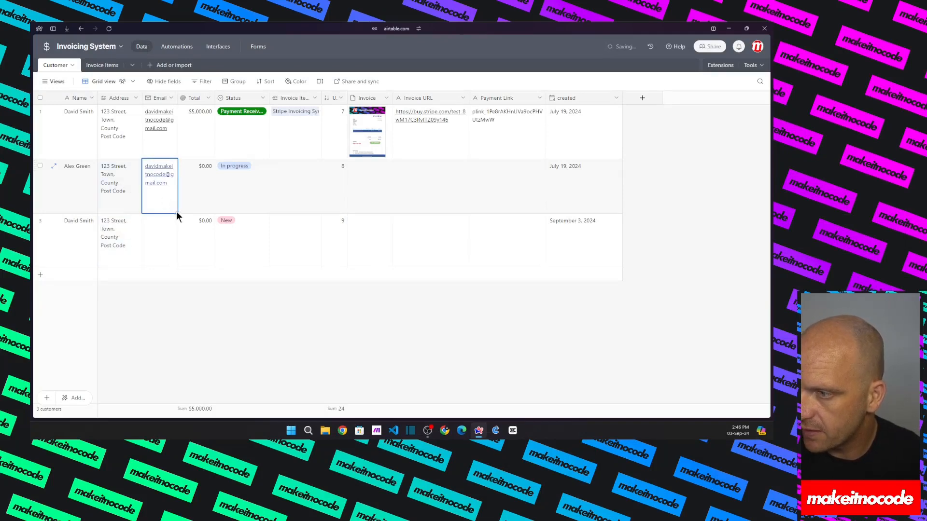
drag(176, 212, 170, 241)
click(164, 205)
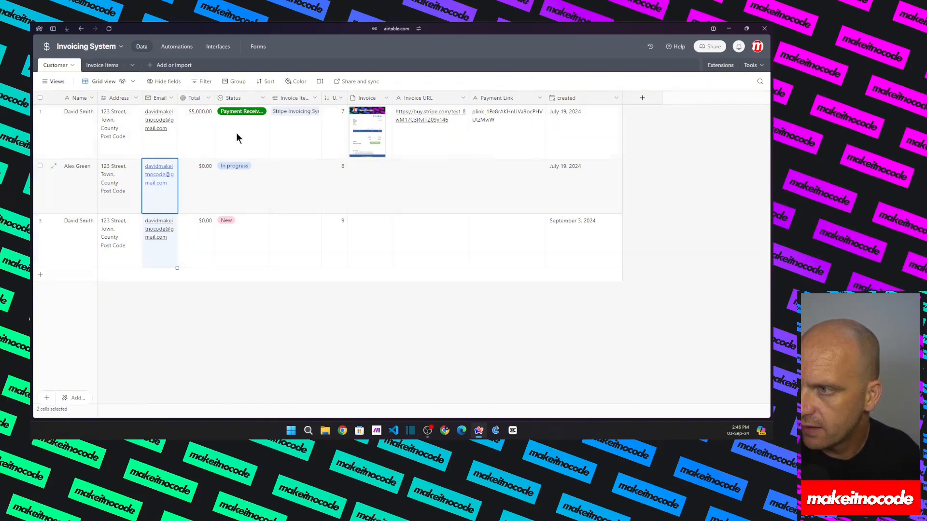
Check the Invoice Items table, then link Spotify Playlist Generator to the new customer's invoice items field.
click(102, 65)
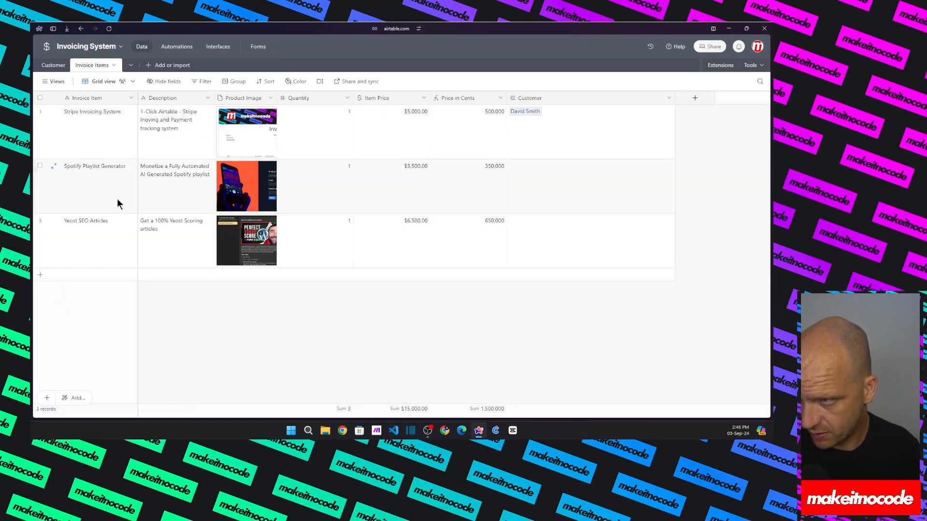
click(54, 65)
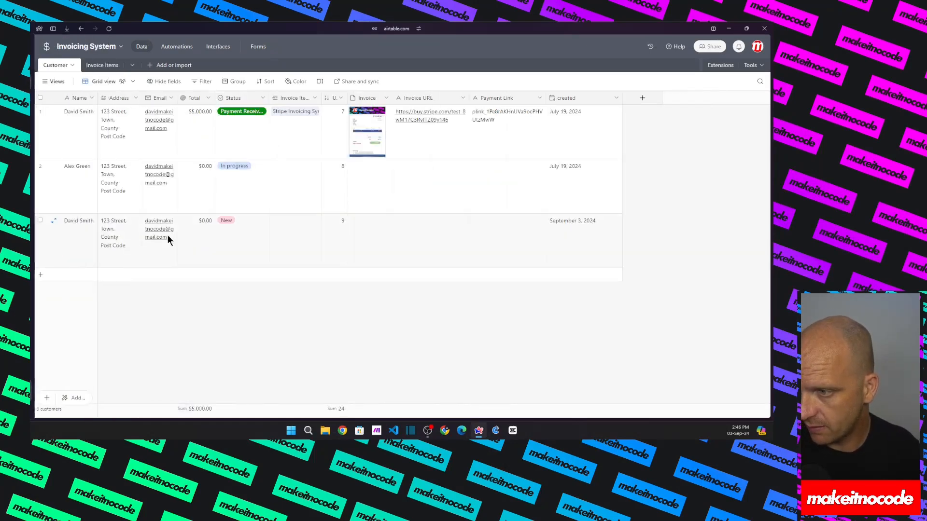
click(287, 230)
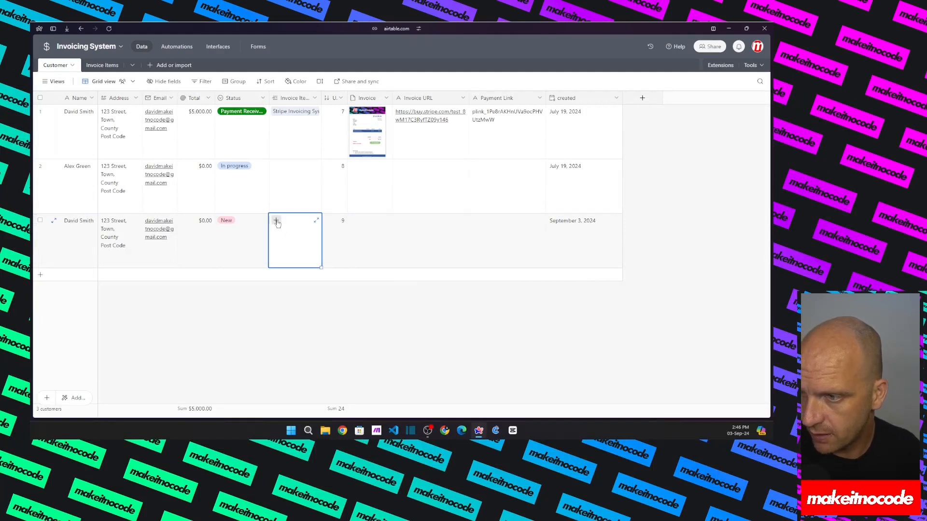
click(276, 221)
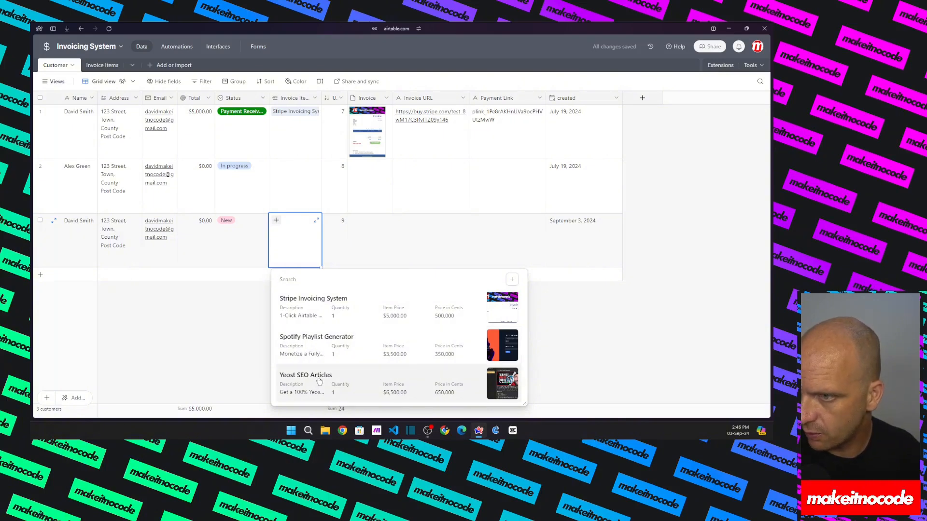
click(305, 347)
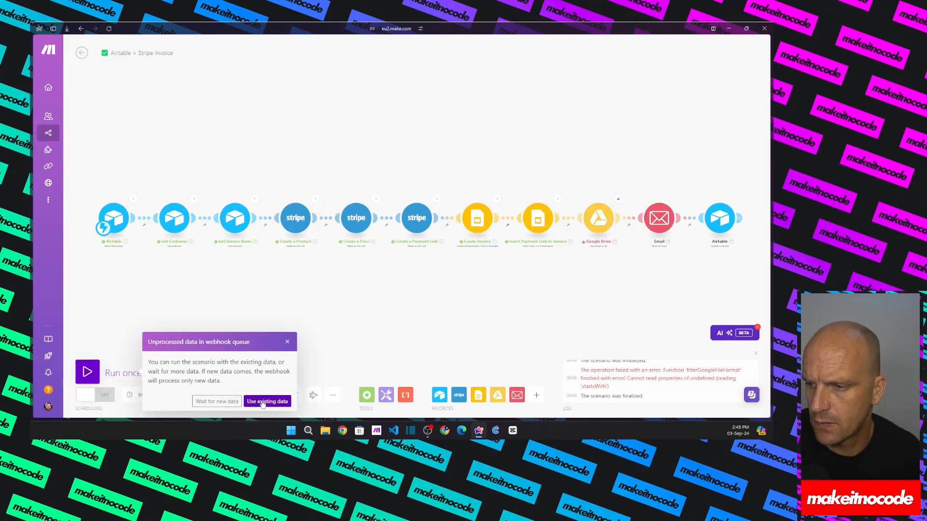
Run the "Airtable > Stripe Invoice" scenario in Make using the existing webhook data.
click(256, 401)
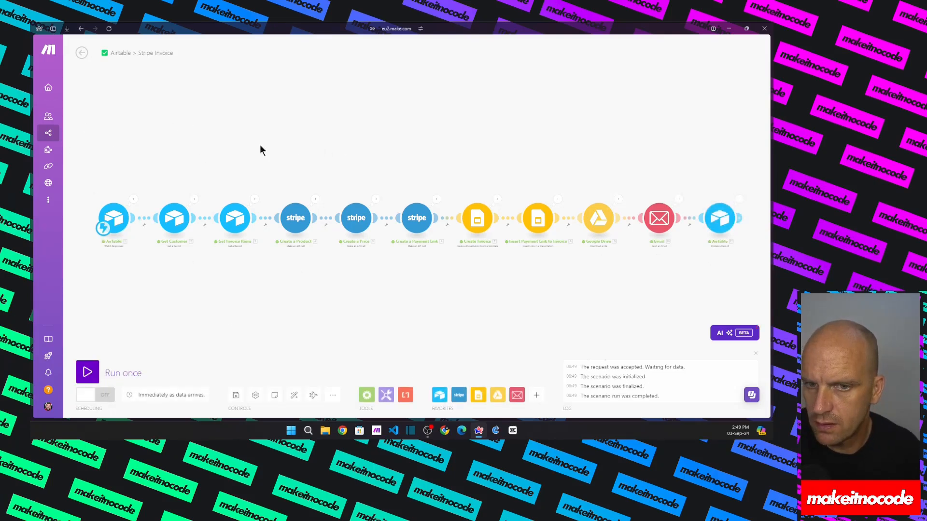
Return to the Invoicing System base in Airtable and inspect the invoice attachment on the new customer's record.
mouse_move(30, 140)
click(73, 82)
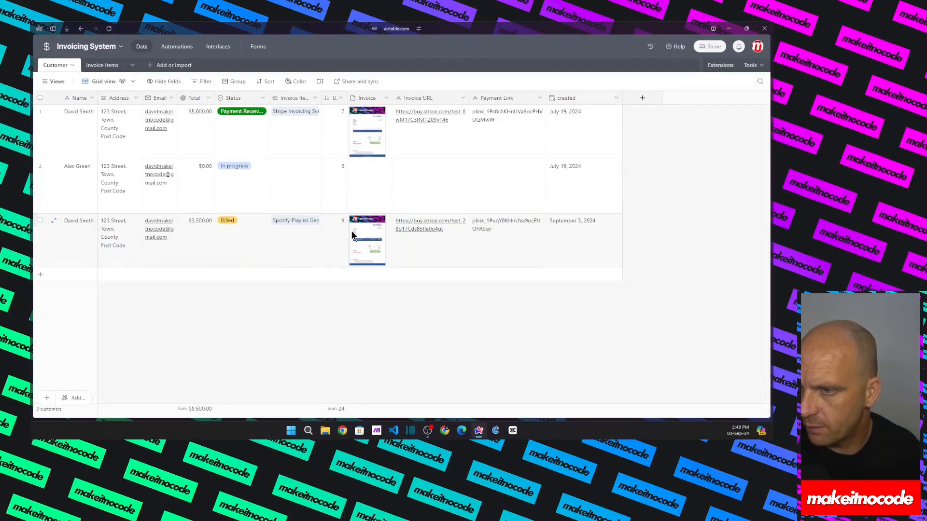
click(368, 240)
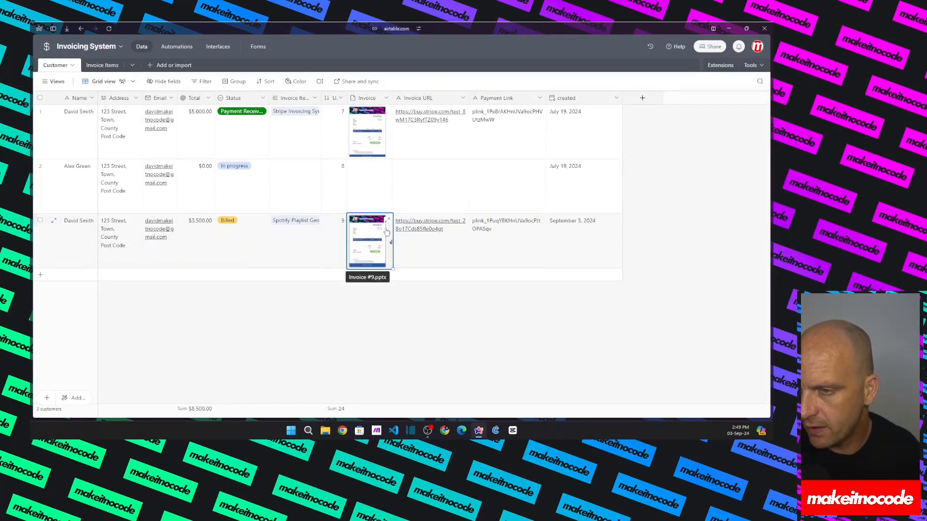
click(387, 227)
click(404, 312)
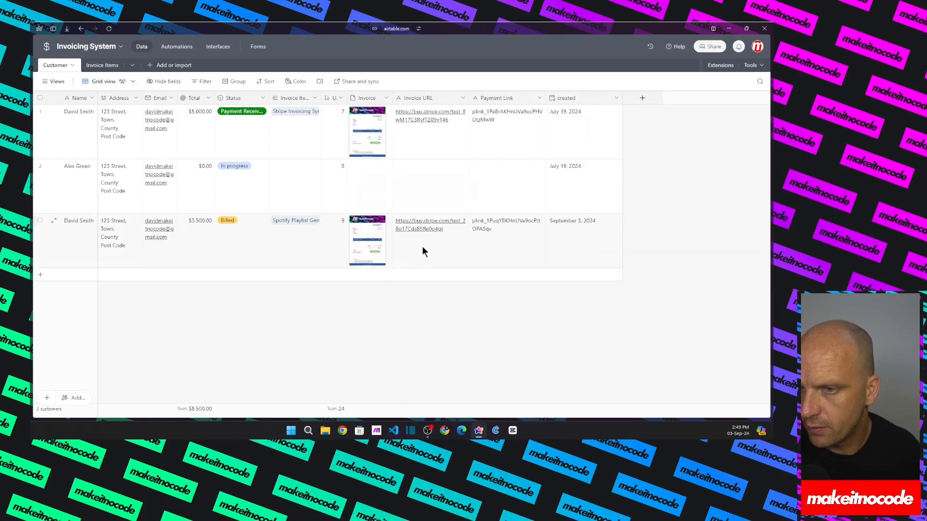